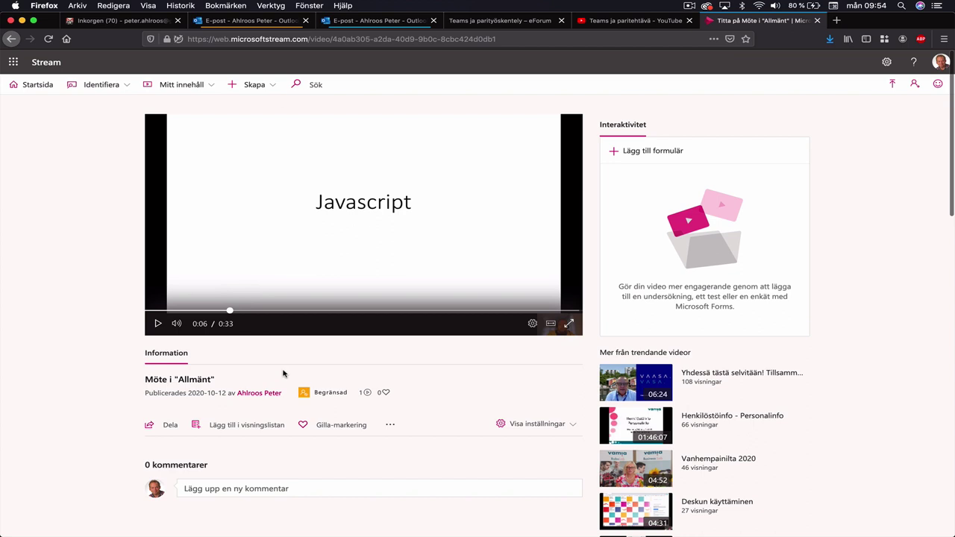
Step: Trim about the first 6 seconds off the meeting video so it starts at the Javascript title slide, and save the trim
{"action": "left_click", "coordinate": [390, 426]}
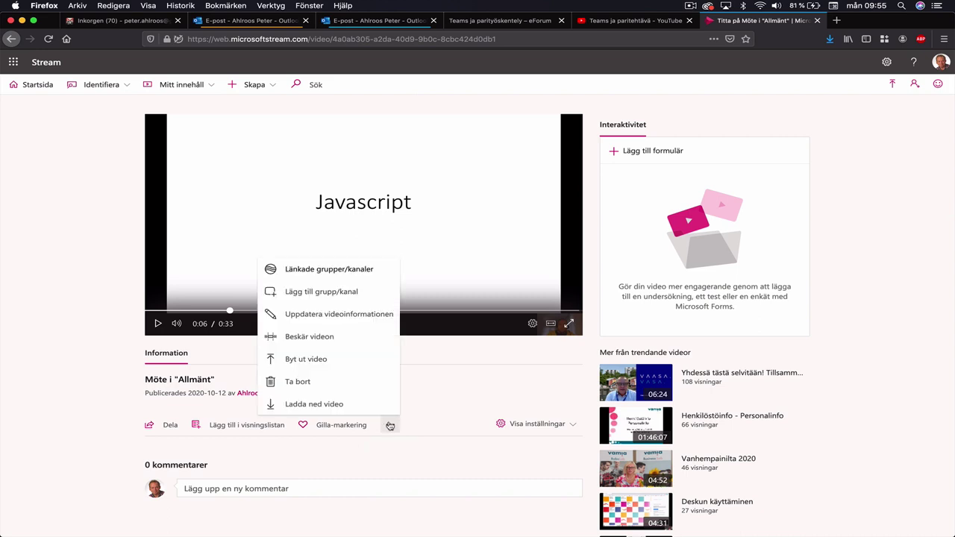
{"action": "left_click", "coordinate": [291, 340]}
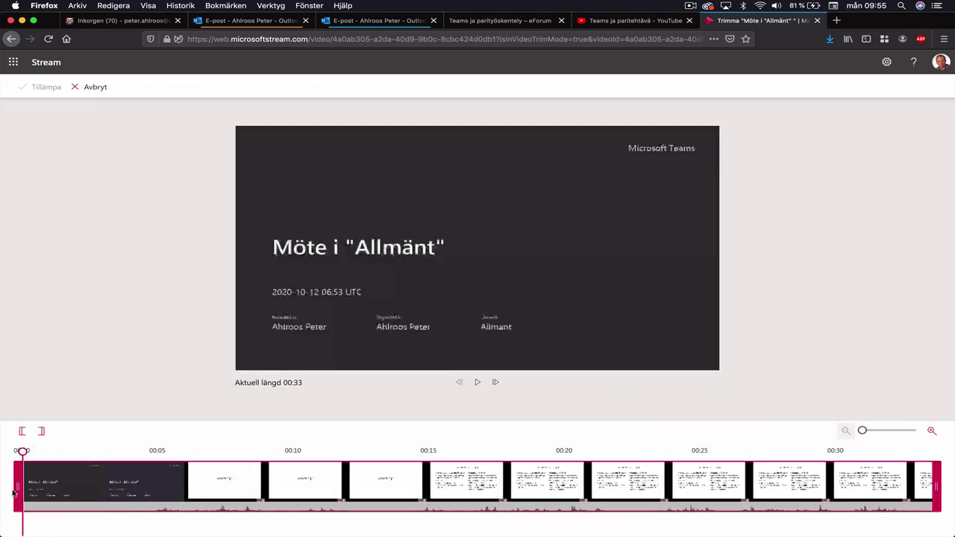
{"action": "left_click_drag", "start_coordinate": [16, 481], "coordinate": [198, 467]}
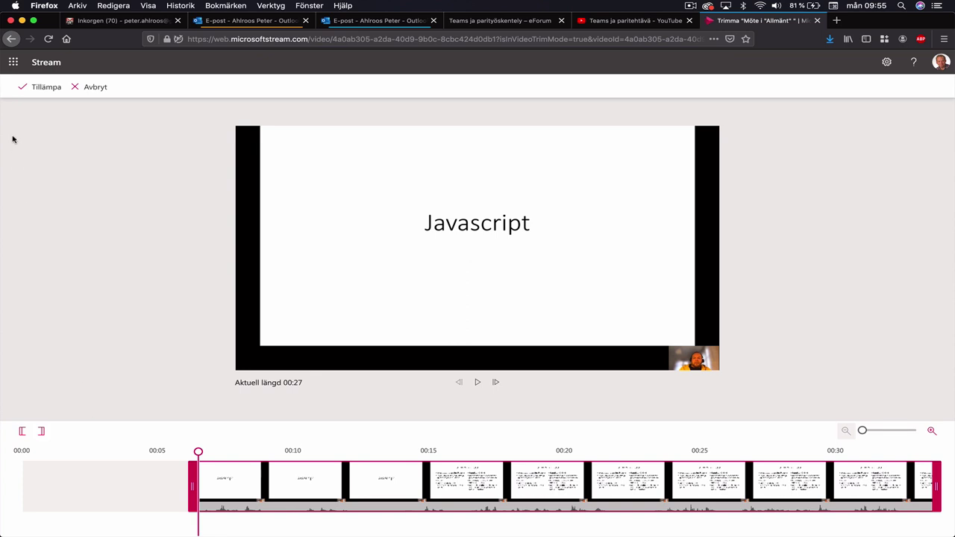
{"action": "left_click", "coordinate": [39, 88]}
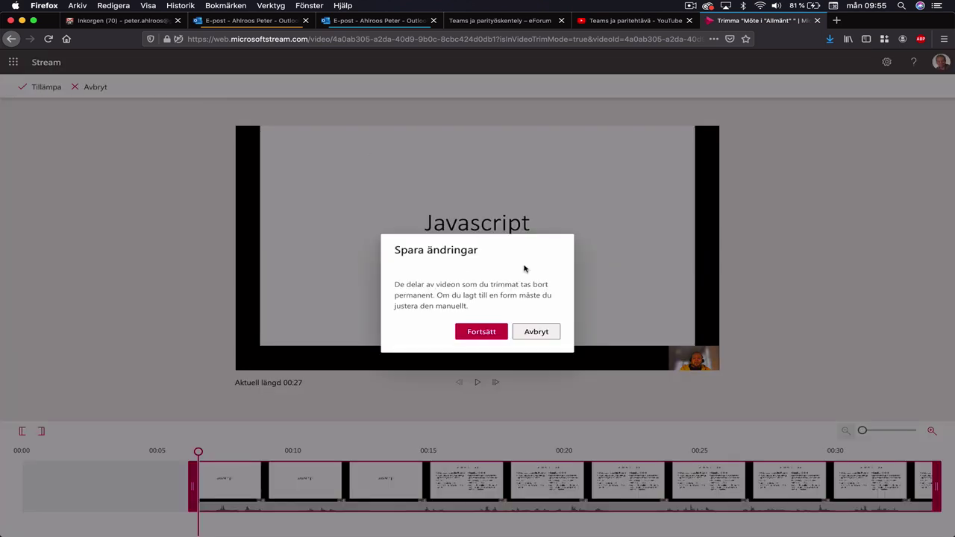
{"action": "left_click", "coordinate": [481, 332]}
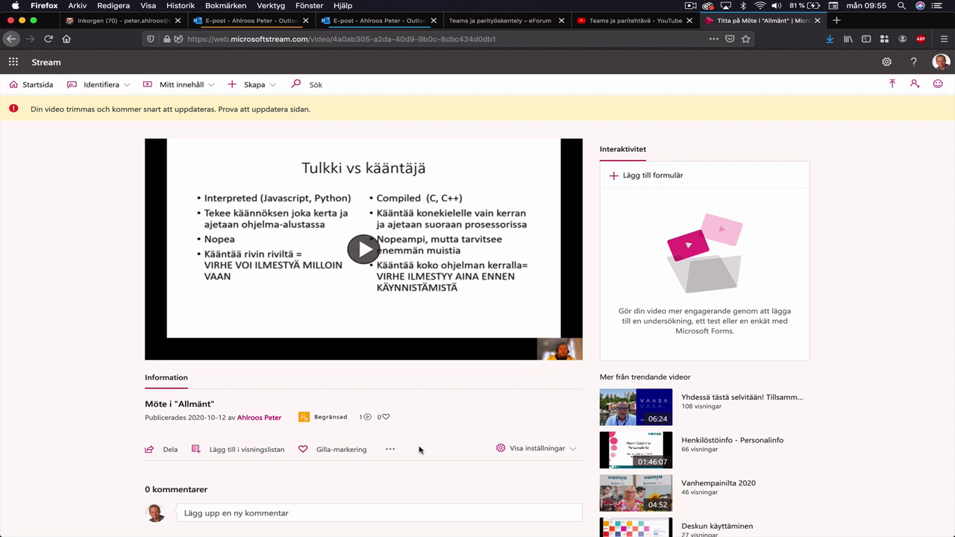
Step: Open the video's information for editing and rename the video "Javascript 1"
{"action": "left_click", "coordinate": [390, 449]}
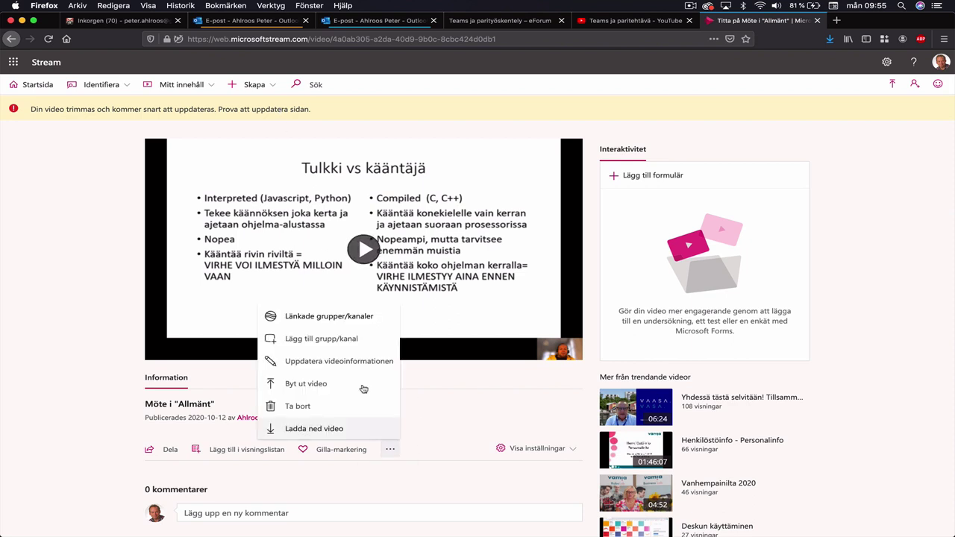
{"action": "left_click", "coordinate": [331, 362]}
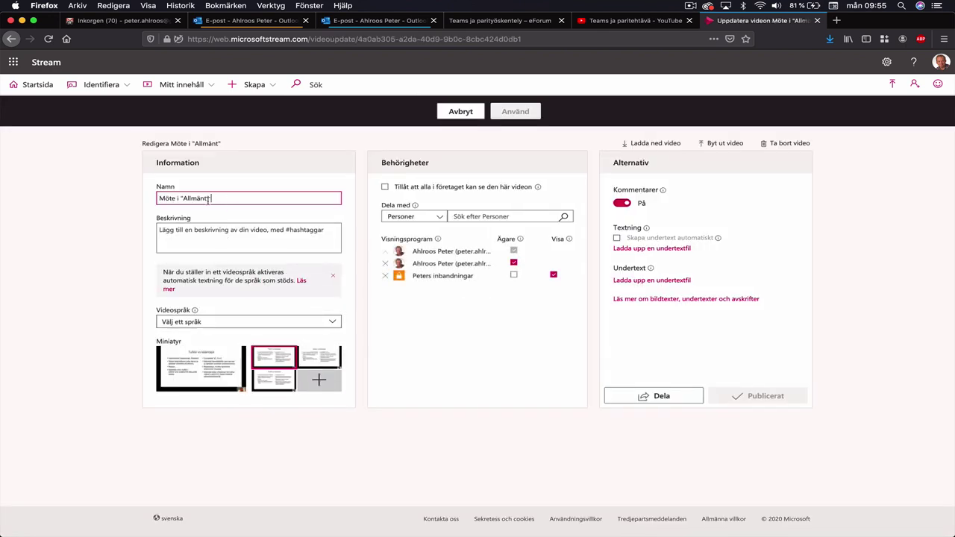
{"action": "left_click_drag", "start_coordinate": [210, 198], "coordinate": [137, 200]}
{"action": "type", "text": "Javascript 1"}
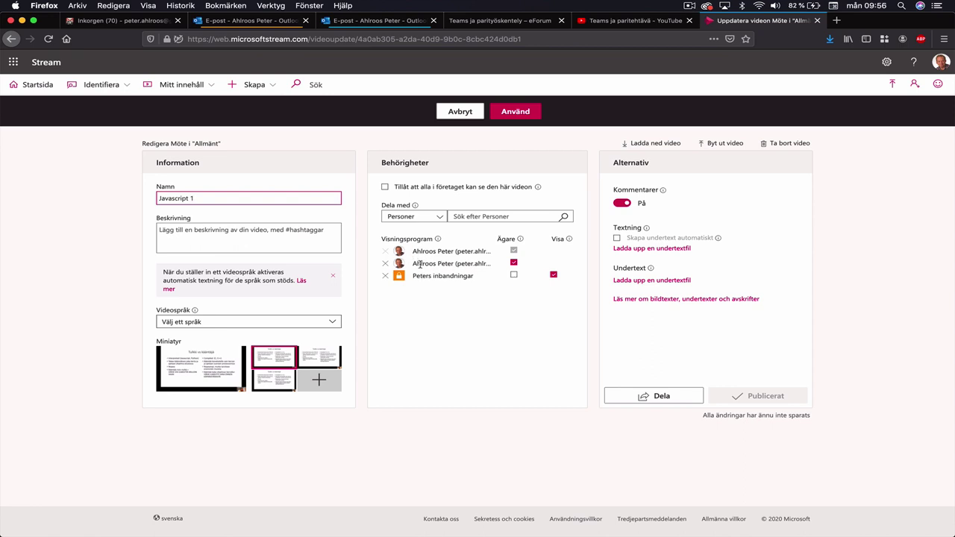
{"action": "left_click_drag", "start_coordinate": [413, 264], "coordinate": [491, 264]}
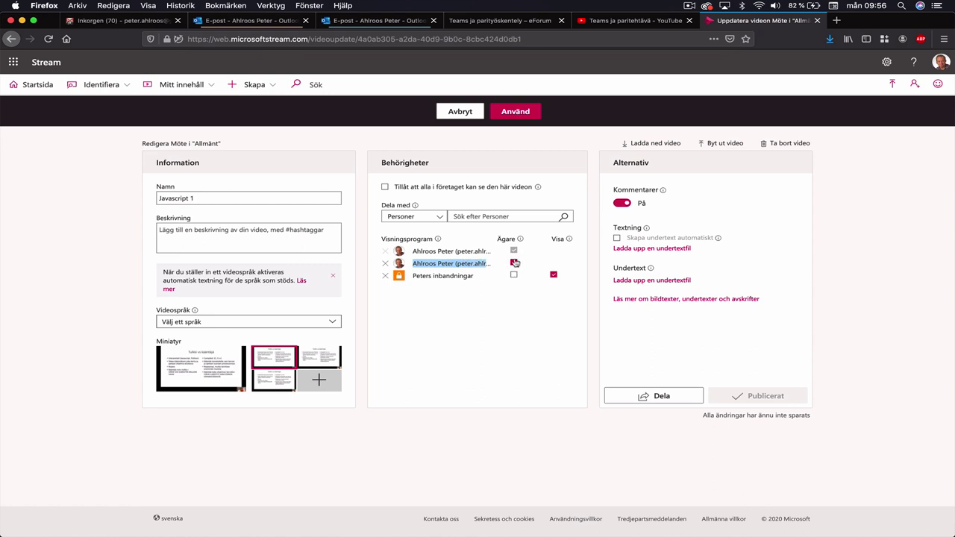
{"action": "left_click_drag", "start_coordinate": [414, 276], "coordinate": [482, 281]}
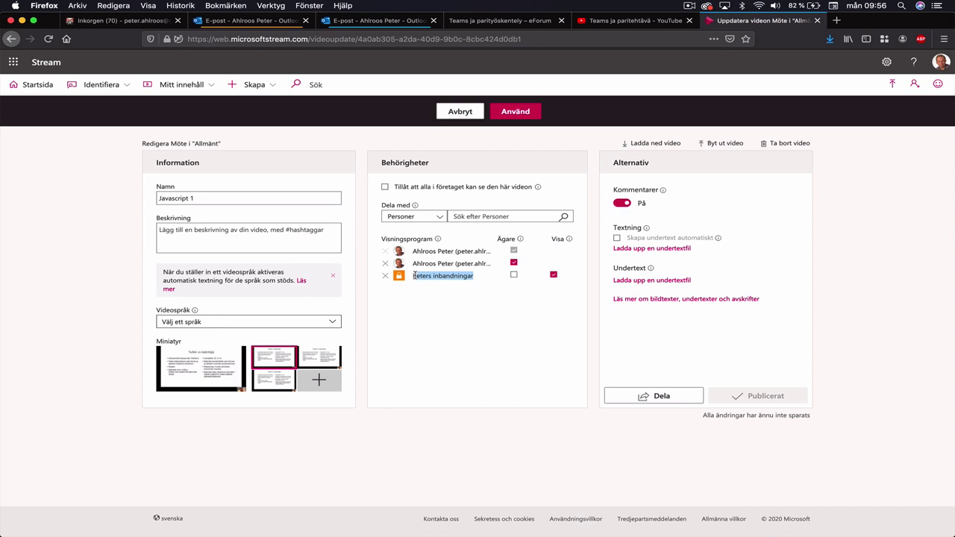
{"action": "left_click", "coordinate": [413, 278]}
Step: Search my groups (Mina grupper) for "vaski" and share the video with the Vaskiluodon koulu group
{"action": "left_click", "coordinate": [440, 217]}
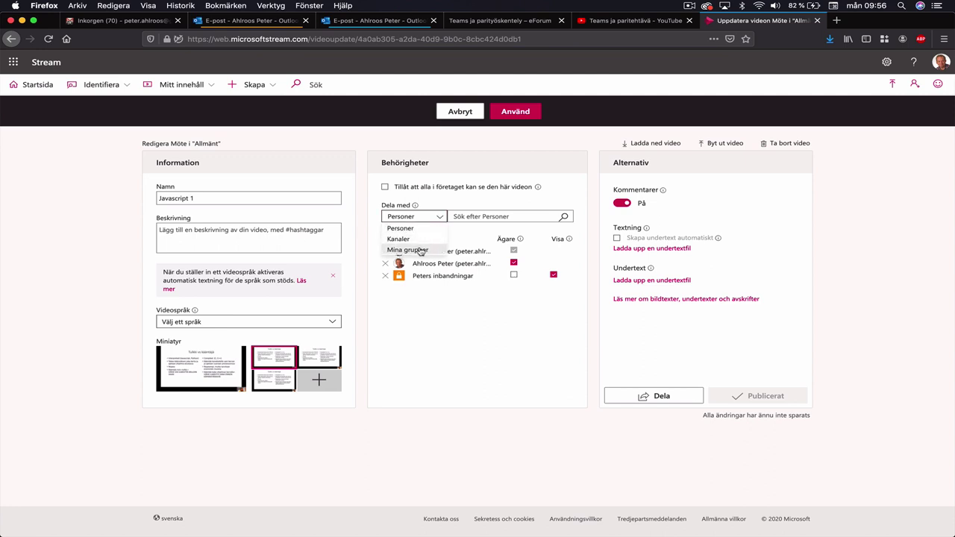
{"action": "left_click", "coordinate": [420, 251]}
{"action": "left_click", "coordinate": [473, 217]}
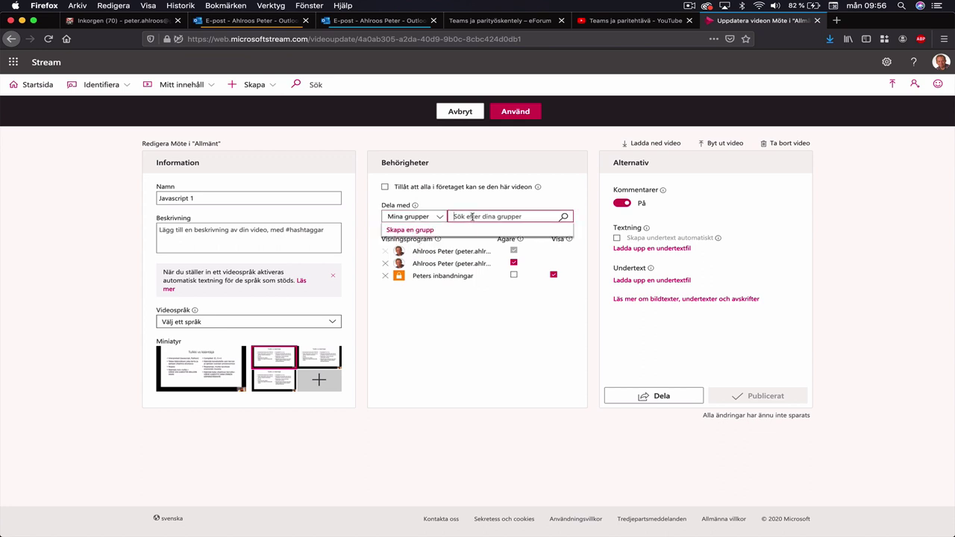
{"action": "type", "text": "vaski"}
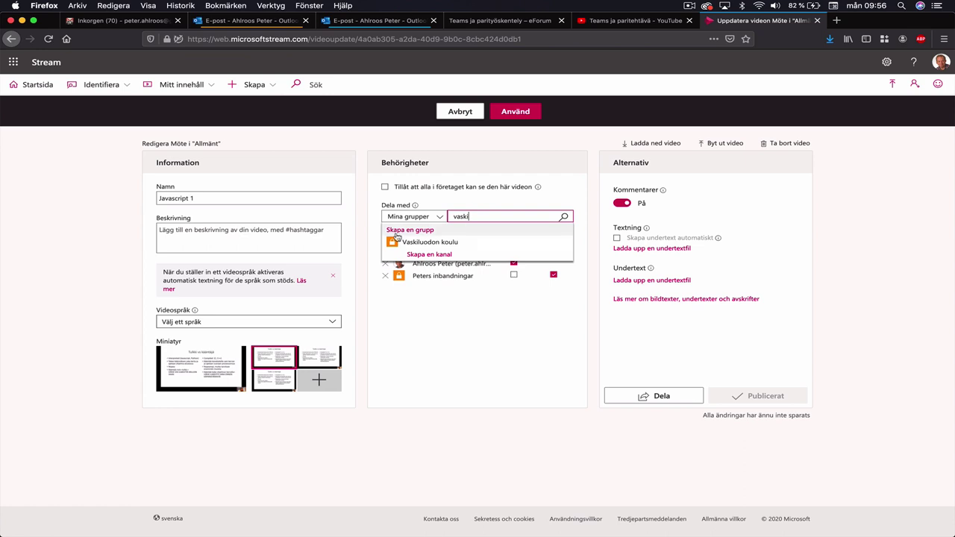
{"action": "left_click", "coordinate": [420, 243]}
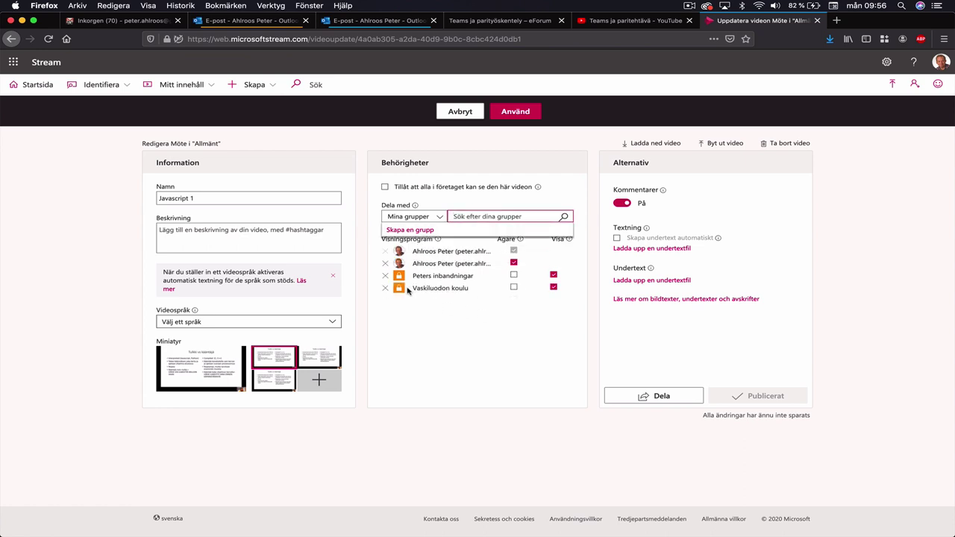
{"action": "left_click", "coordinate": [429, 316]}
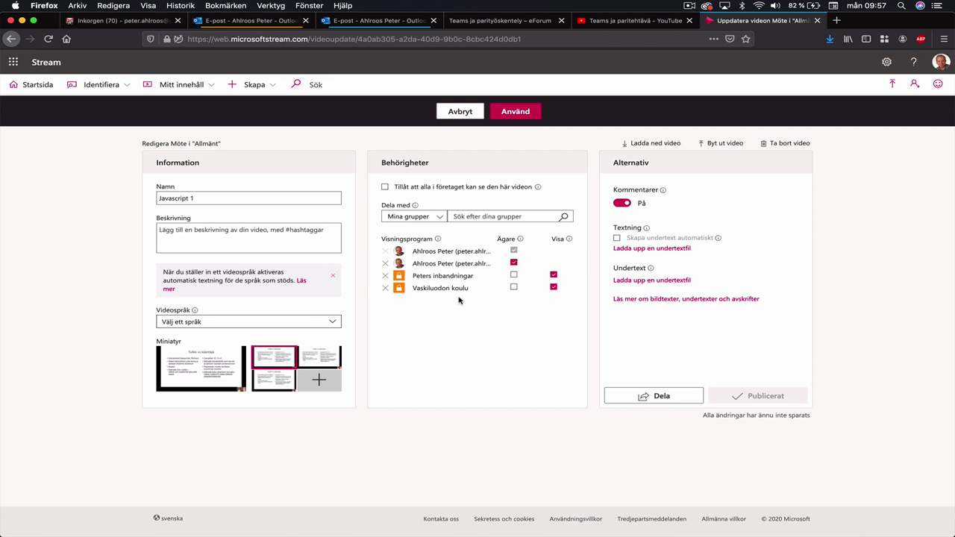
Step: Copy the direct link to the video from the share dialog and apply the edited video details
{"action": "left_click", "coordinate": [661, 396]}
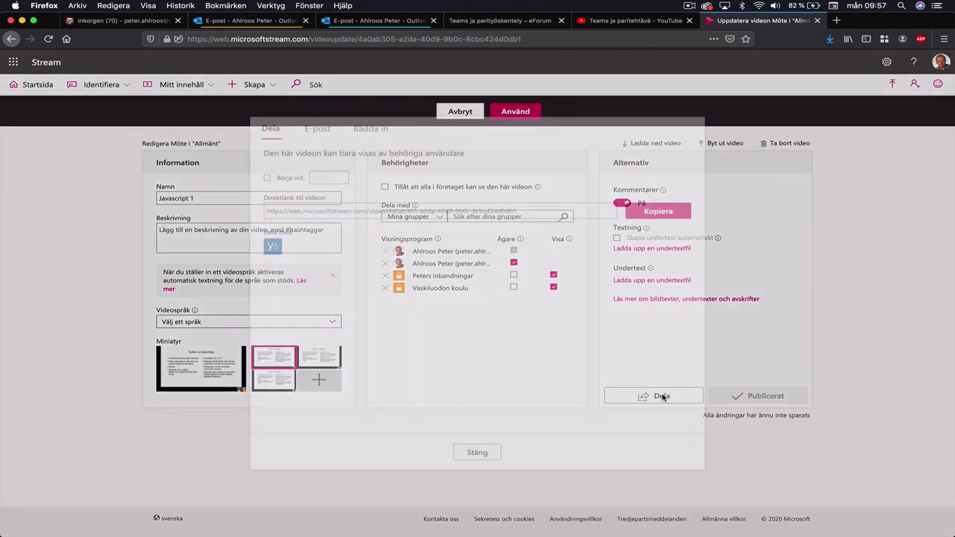
{"action": "left_click", "coordinate": [633, 210]}
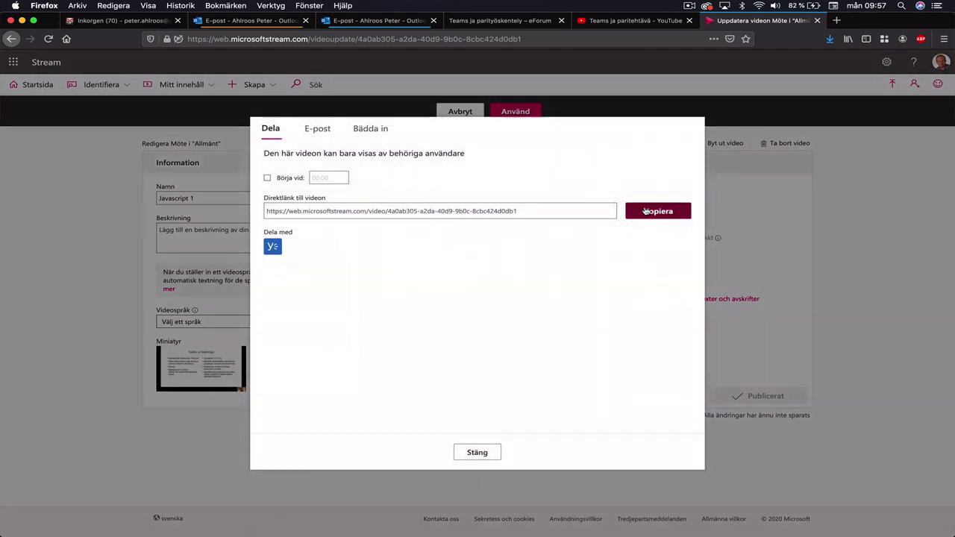
{"action": "left_click", "coordinate": [532, 210]}
{"action": "key", "text": "super+c"}
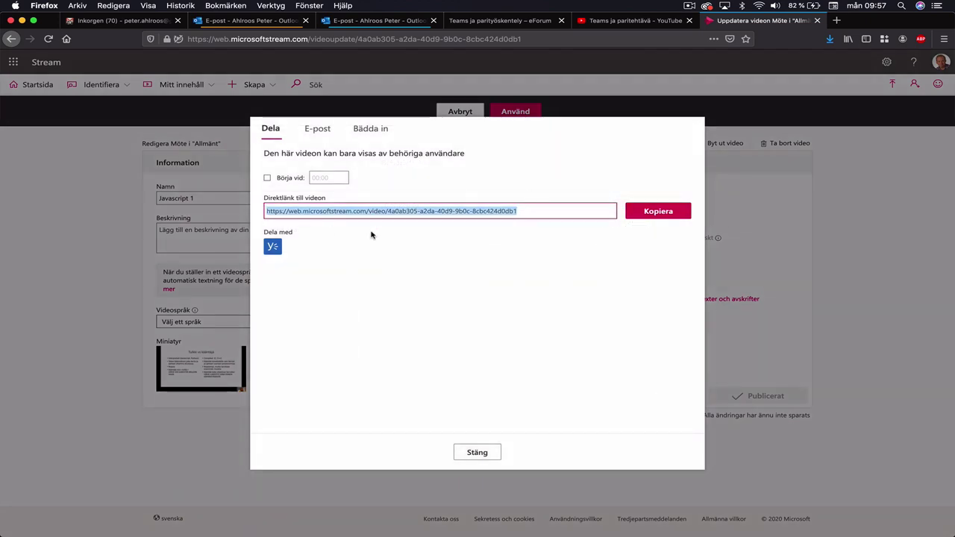
{"action": "left_click", "coordinate": [668, 211]}
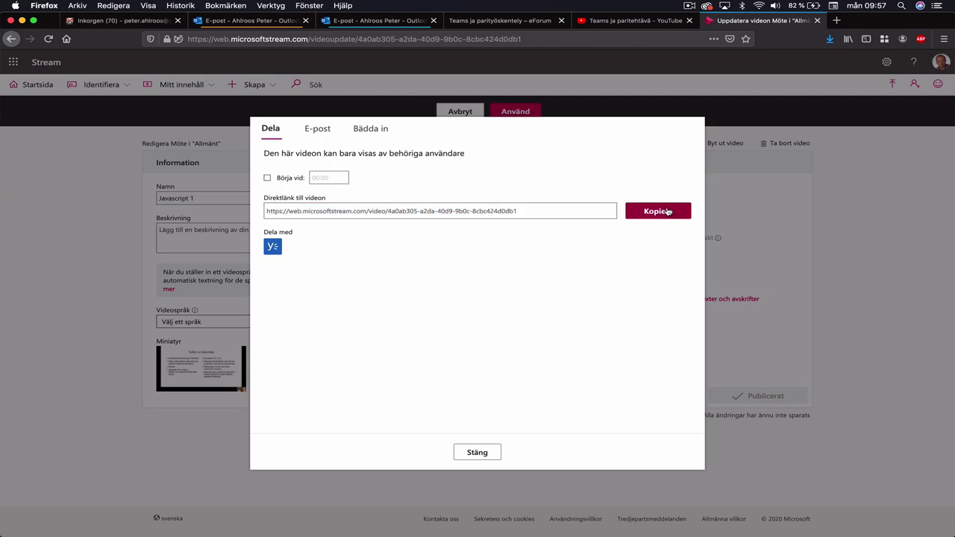
{"action": "left_click", "coordinate": [476, 453]}
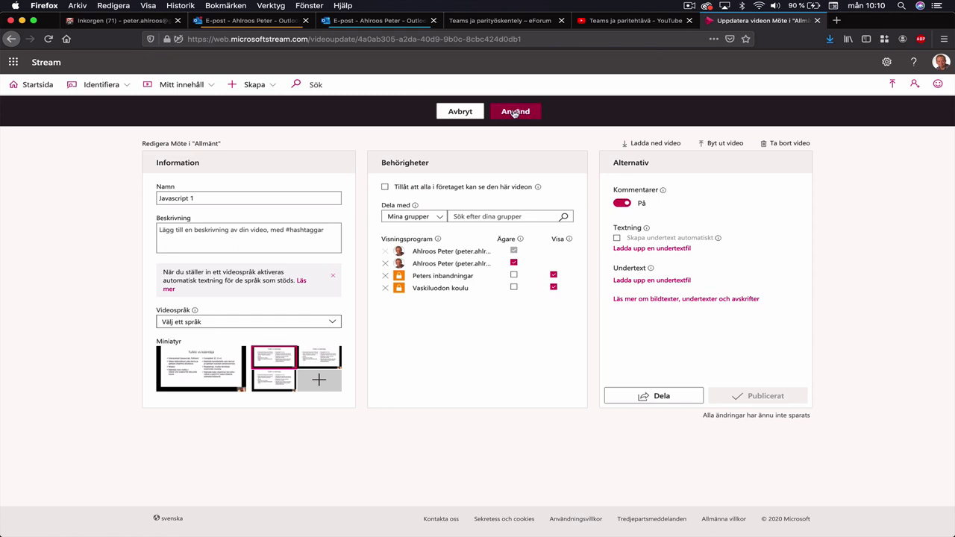
{"action": "left_click", "coordinate": [515, 112]}
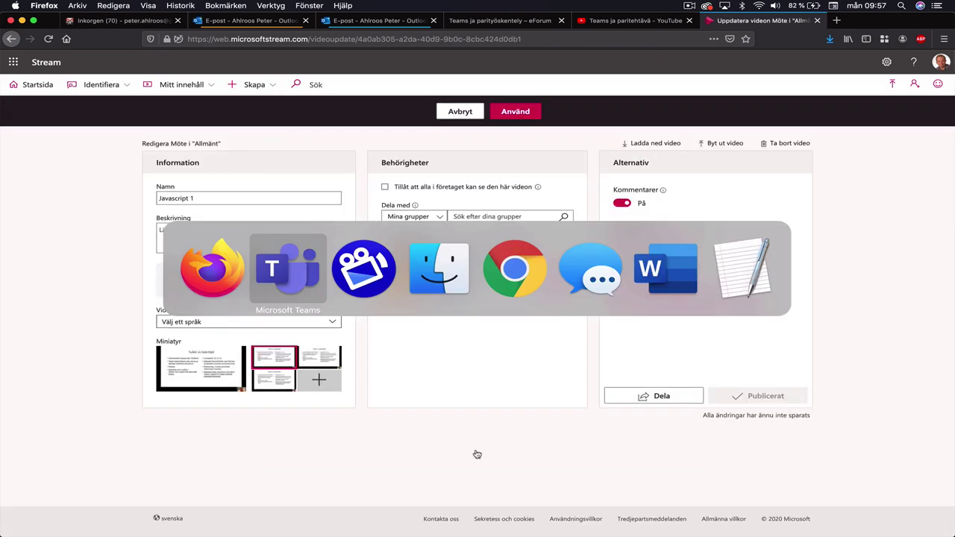
Step: Switch to Microsoft Teams and start a new conversation in the Allmänt channel of the Vaskiluodon koulu team
{"action": "key", "text": "super+Tab"}
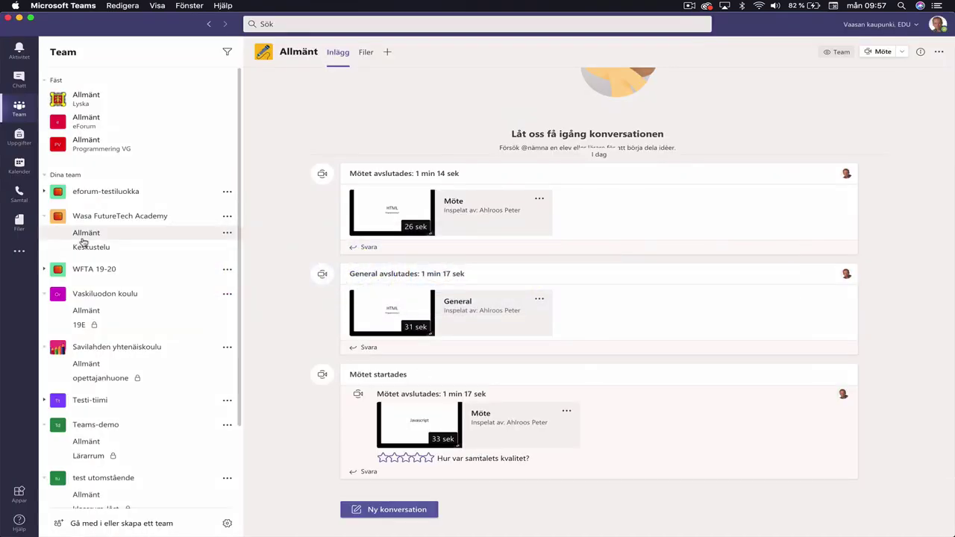
{"action": "left_click", "coordinate": [85, 310]}
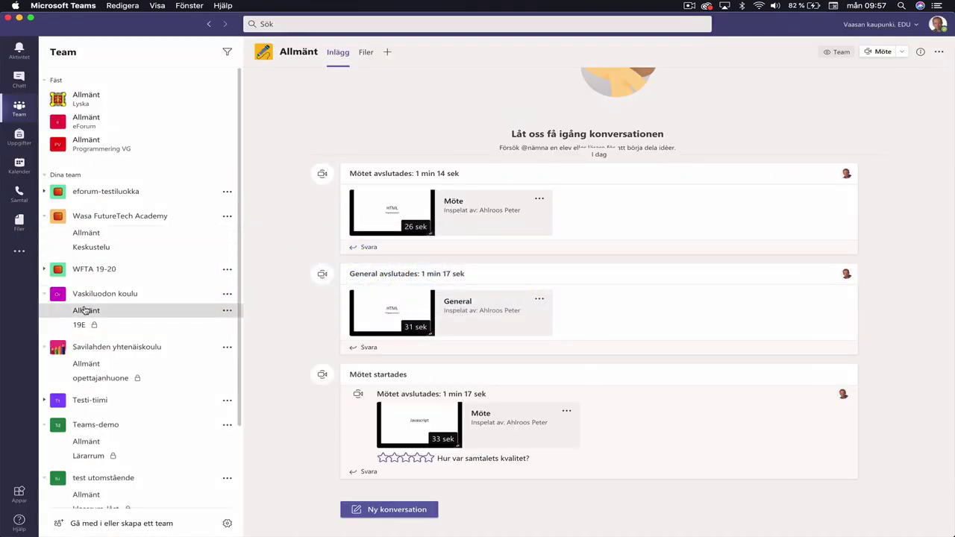
{"action": "left_click", "coordinate": [381, 510]}
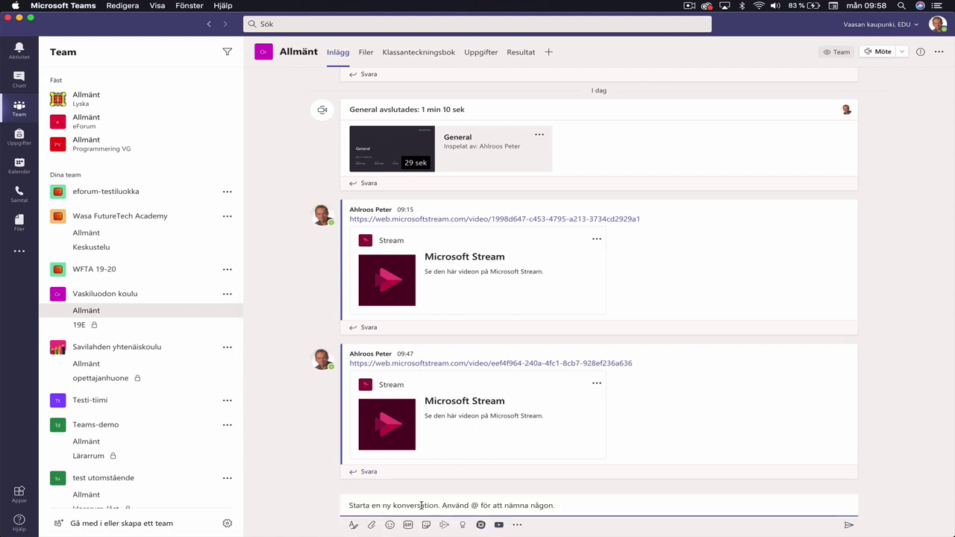
Step: Paste the copied video link into the new post and add the text "Katso viimeisin video" below it
{"action": "key", "text": "super+v"}
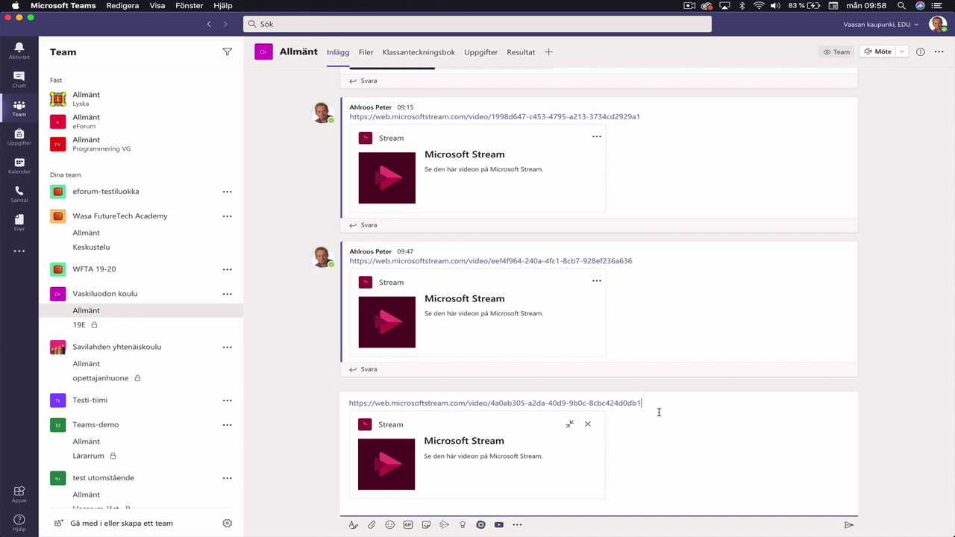
{"action": "key", "text": "shift+Return"}
{"action": "type", "text": "Katso "}
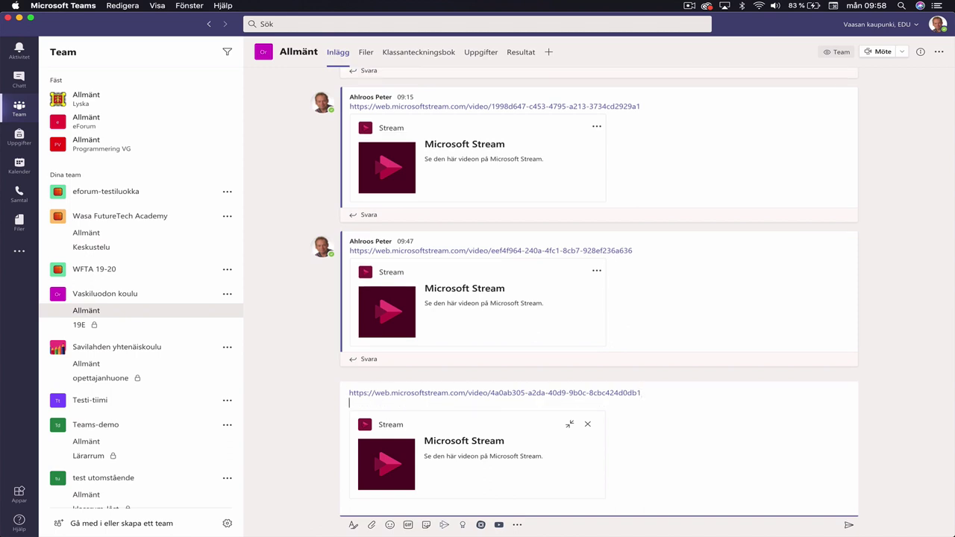
{"action": "type", "text": "viimeisin video"}
{"action": "left_click", "coordinate": [656, 390]}
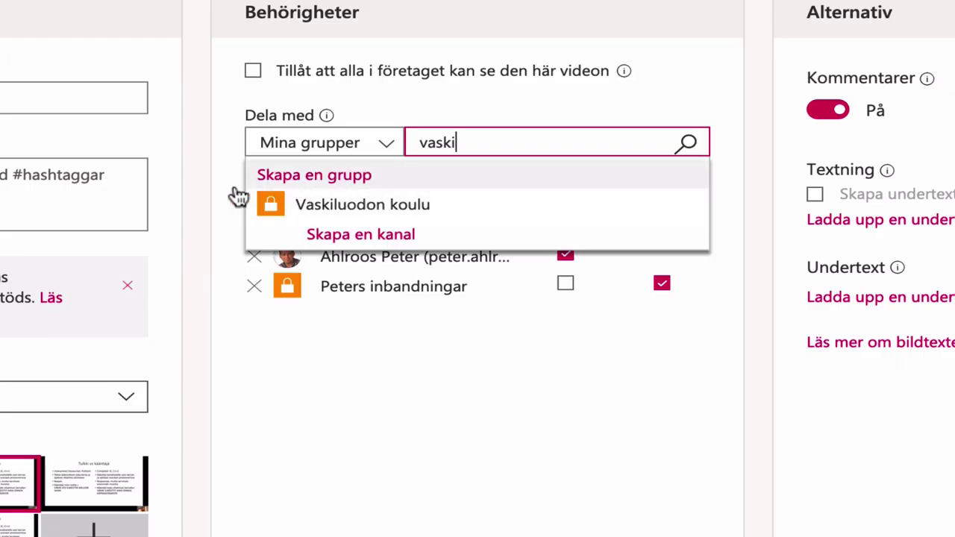
Step: Add the Vaskiluodon koulu group from the search suggestions to the video's viewers
{"action": "left_click", "coordinate": [337, 206]}
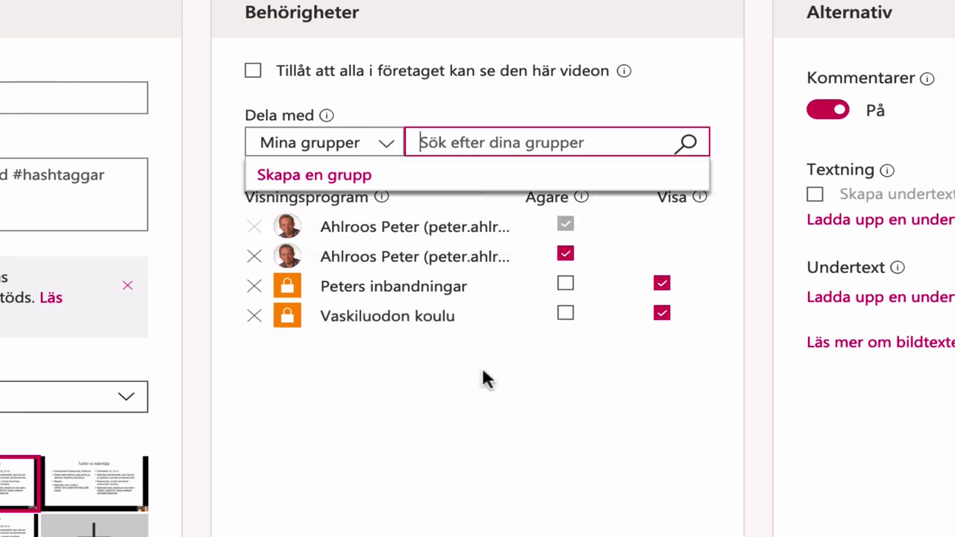
{"action": "left_click", "coordinate": [357, 373]}
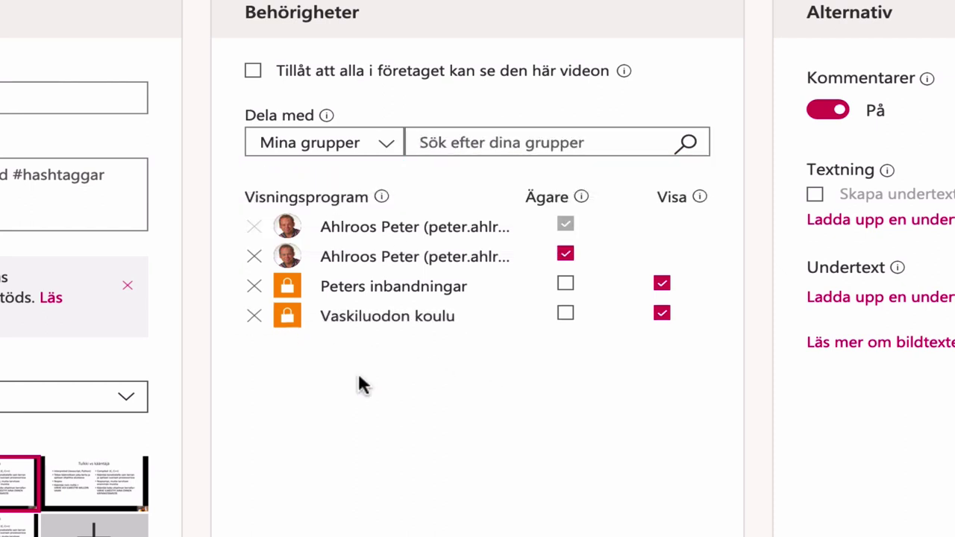